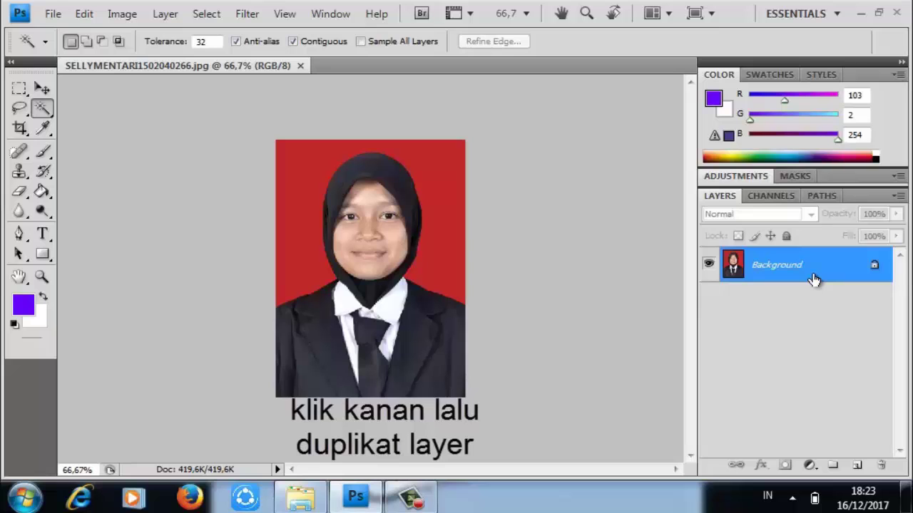
- Duplicate the Background layer as "Background copy" and hide the original Background layer
{"action": "right_click", "coordinate": [813, 279]}
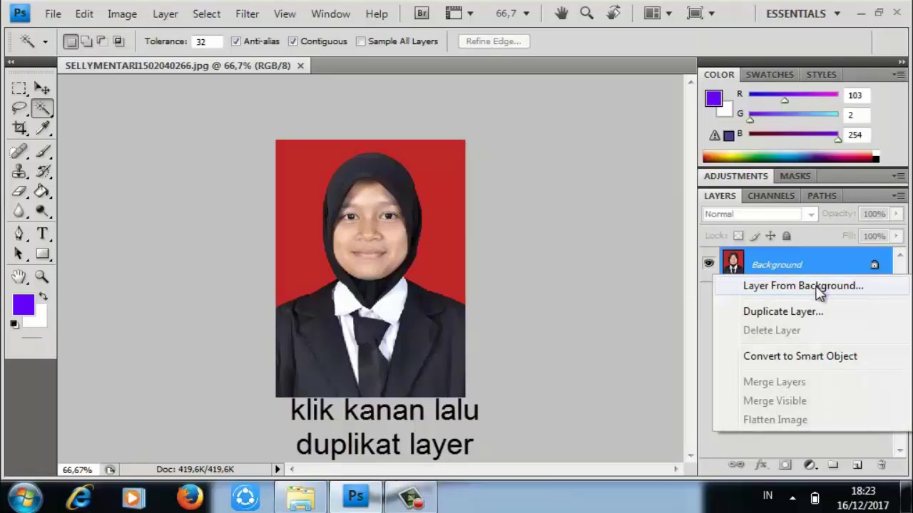
{"action": "left_click", "coordinate": [815, 313]}
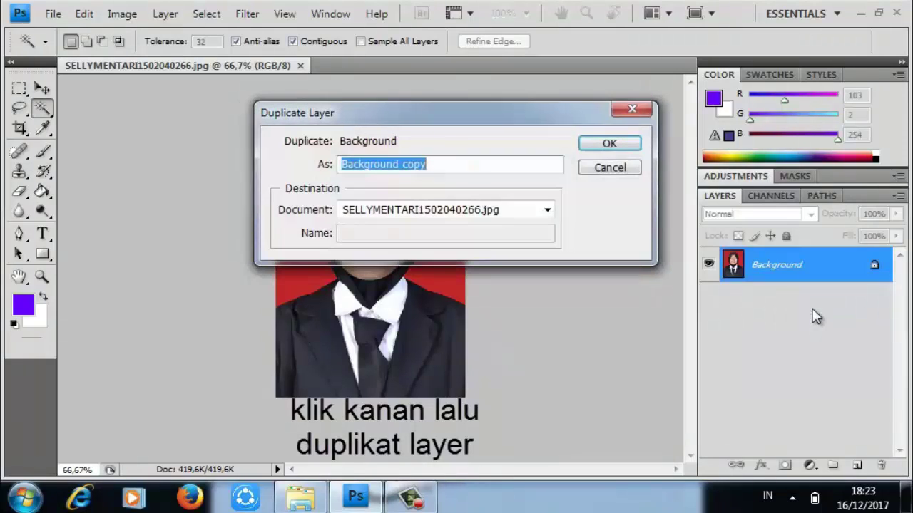
{"action": "left_click", "coordinate": [623, 147]}
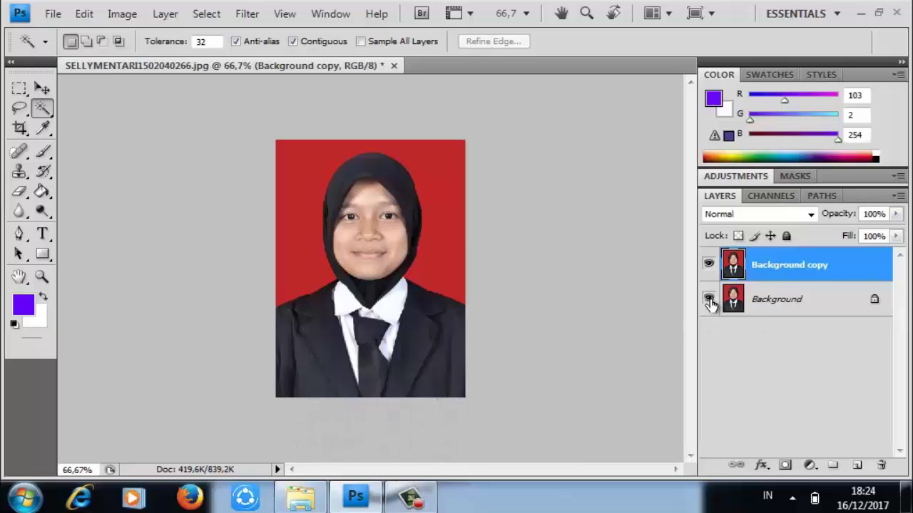
- Select the red backdrop around the person with the Magic Wand and feather the selection by 1,5 pixels
{"action": "left_click", "coordinate": [43, 108]}
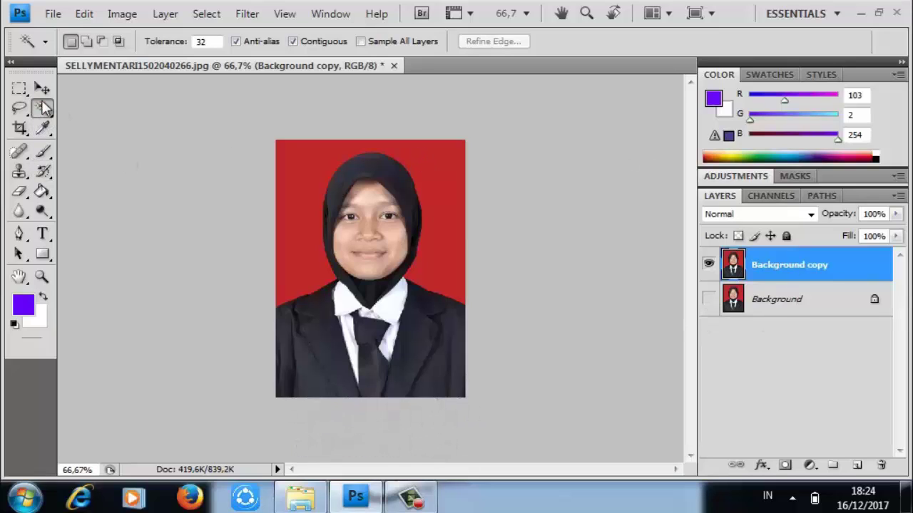
{"action": "left_click", "coordinate": [314, 161]}
{"action": "right_click", "coordinate": [315, 158]}
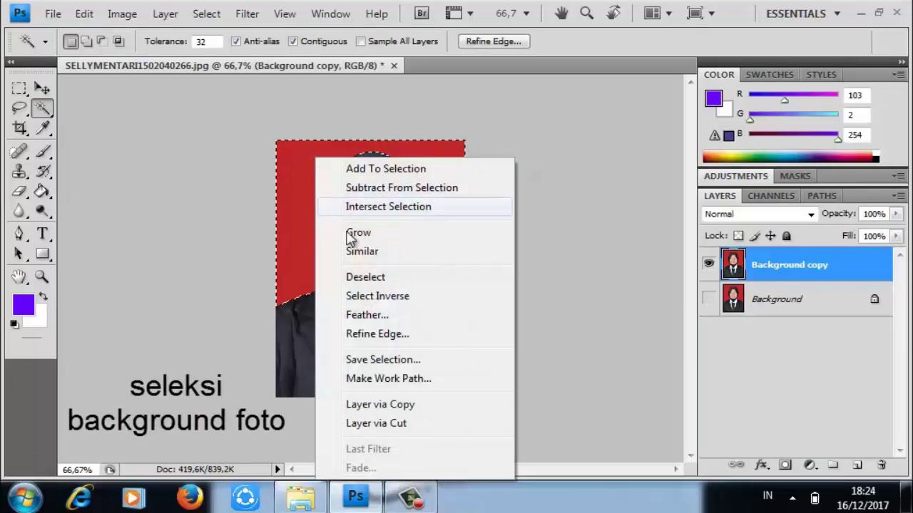
{"action": "left_click", "coordinate": [360, 315]}
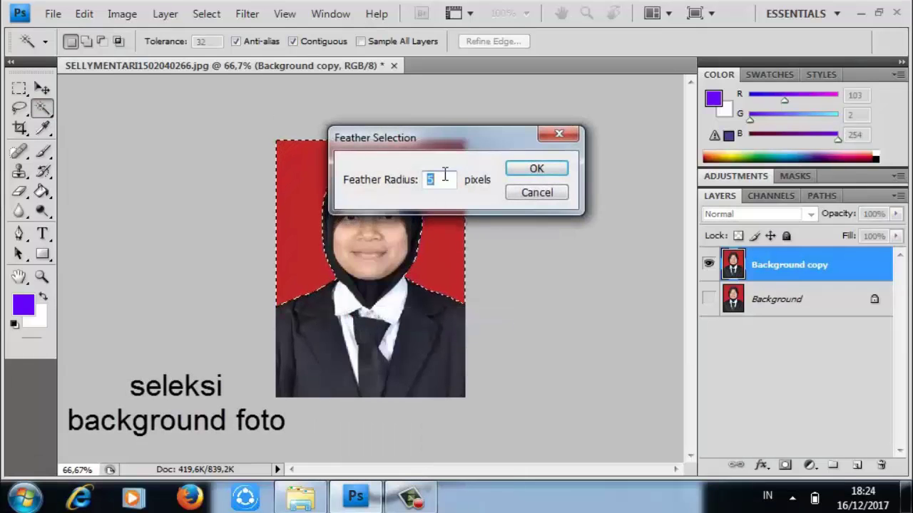
{"action": "type", "text": "1,5"}
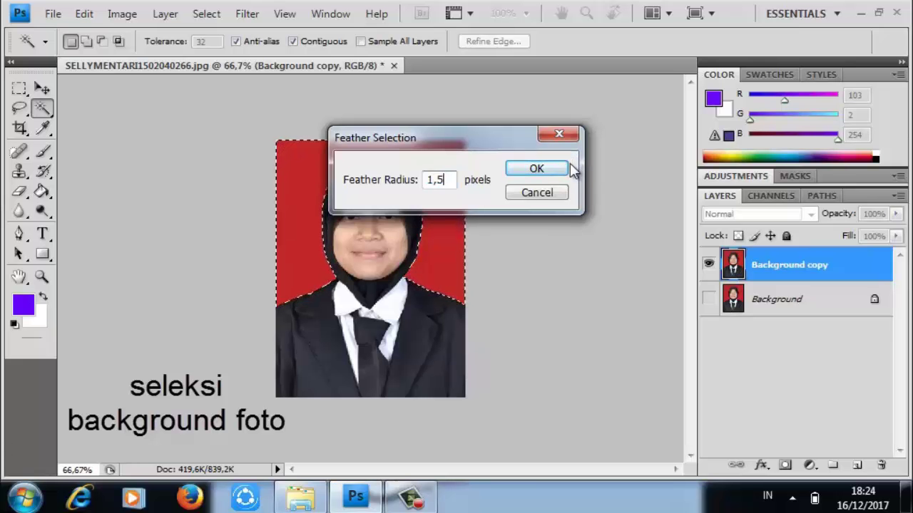
{"action": "key", "text": "Tab"}
{"action": "left_click", "coordinate": [566, 168]}
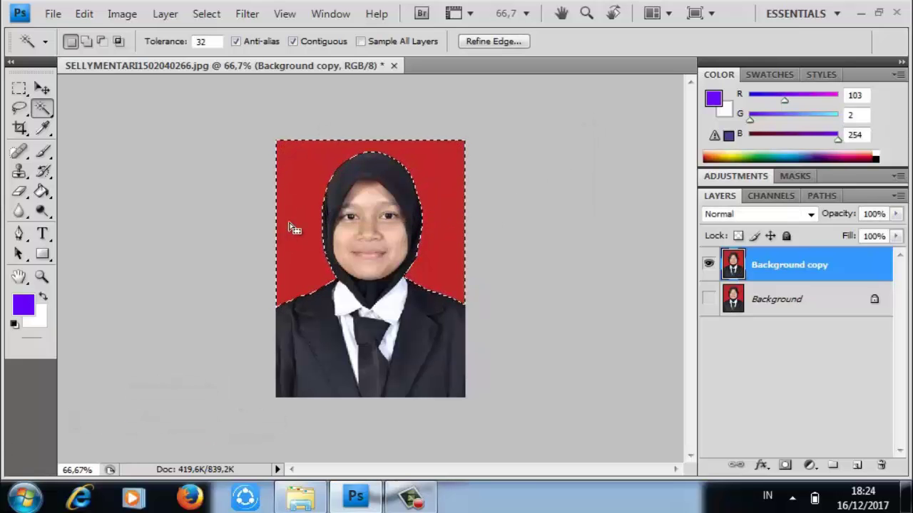
- Fill the selected backdrop with the blue-violet colour #6601fe using the Paint Bucket and clear the selection
{"action": "left_click", "coordinate": [41, 191]}
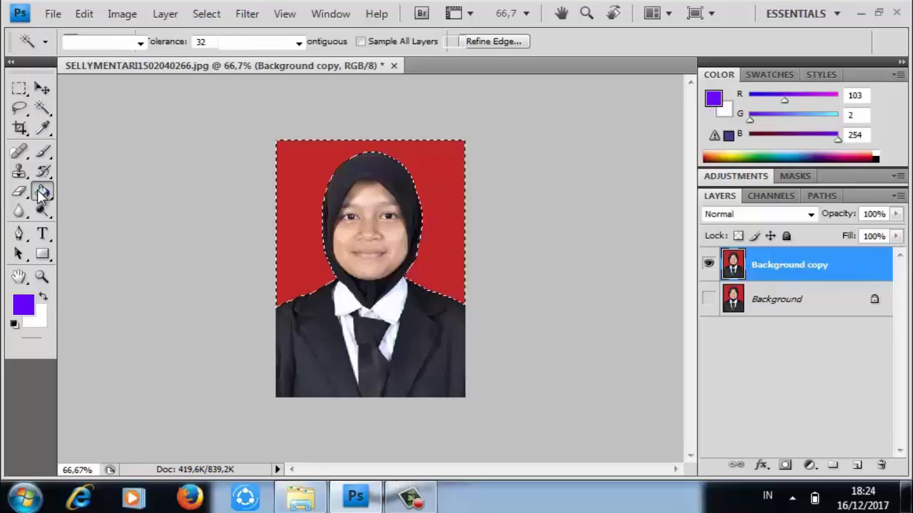
{"action": "left_click", "coordinate": [22, 305]}
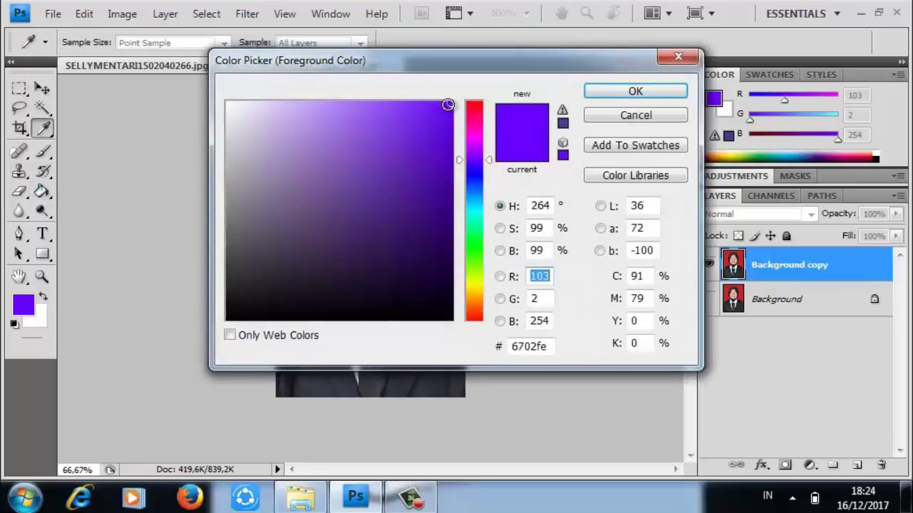
{"action": "left_click", "coordinate": [447, 105]}
{"action": "left_click", "coordinate": [452, 101]}
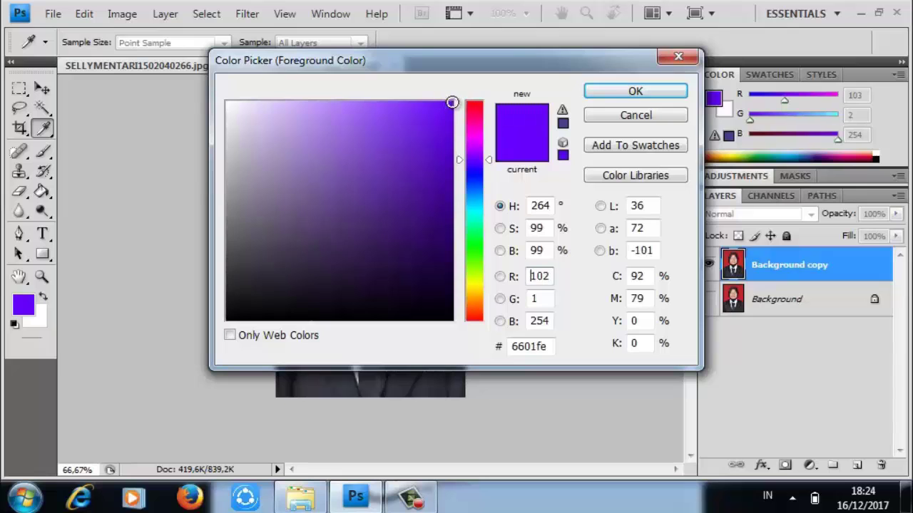
{"action": "left_click", "coordinate": [601, 86]}
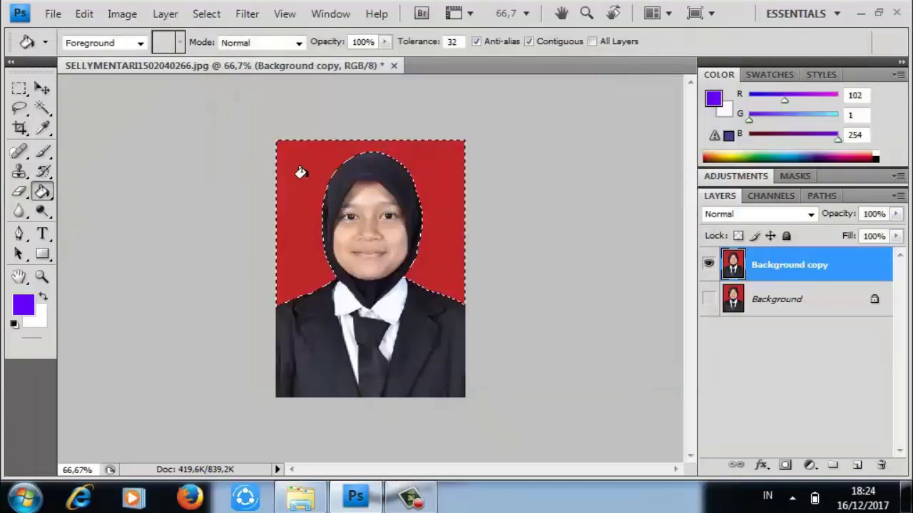
{"action": "left_click", "coordinate": [303, 177]}
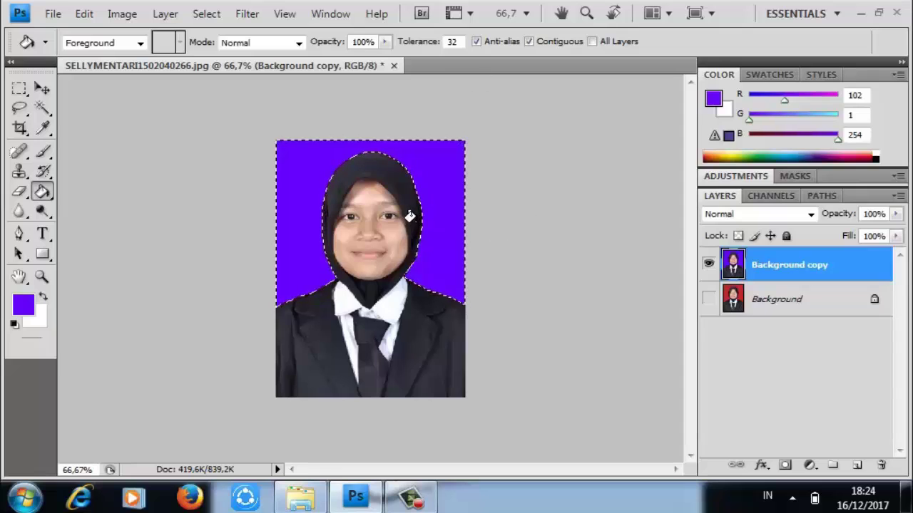
{"action": "key", "text": "ctrl+d"}
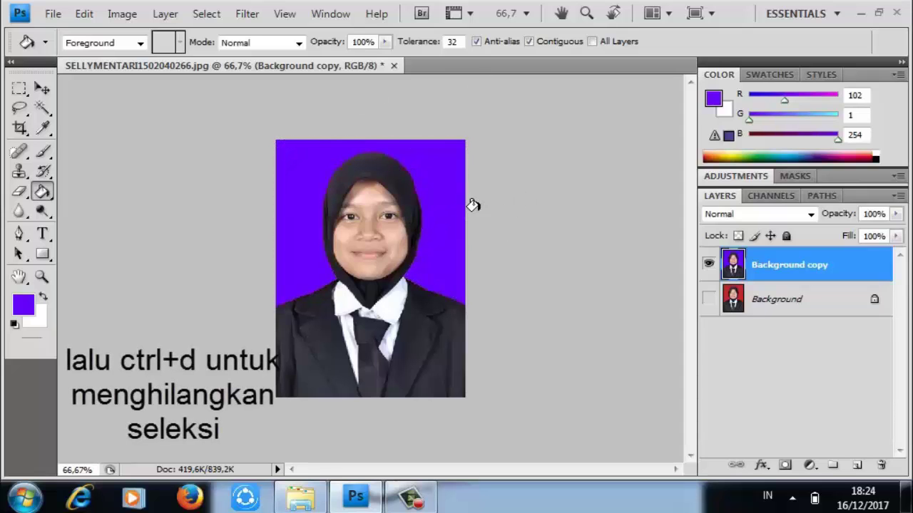
- Try to erase the red fringe where the shoulder meets the photo's left edge
{"action": "key", "text": "f"}
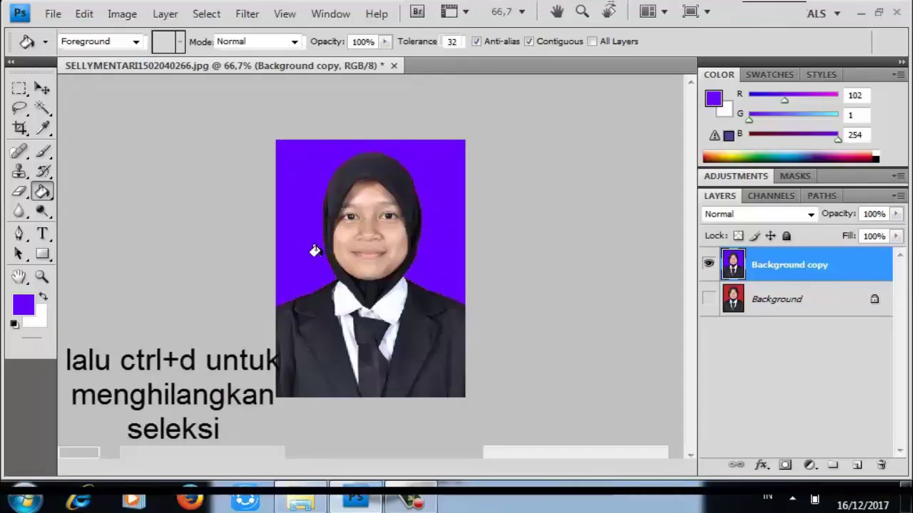
{"action": "key", "text": "ctrl+minus"}
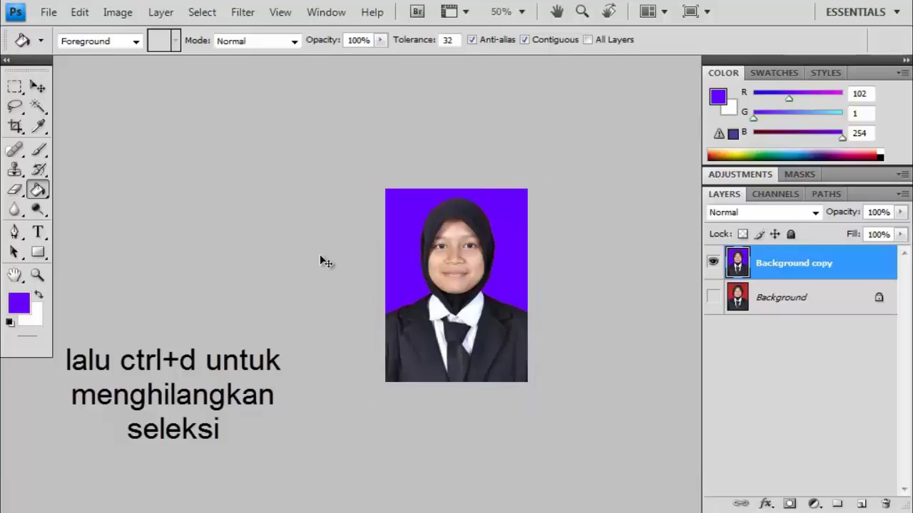
{"action": "key", "text": "ctrl+plus"}
{"action": "key", "text": "ctrl+plus"}
{"action": "key", "text": "ctrl+plus"}
{"action": "key", "text": "ctrl+plus"}
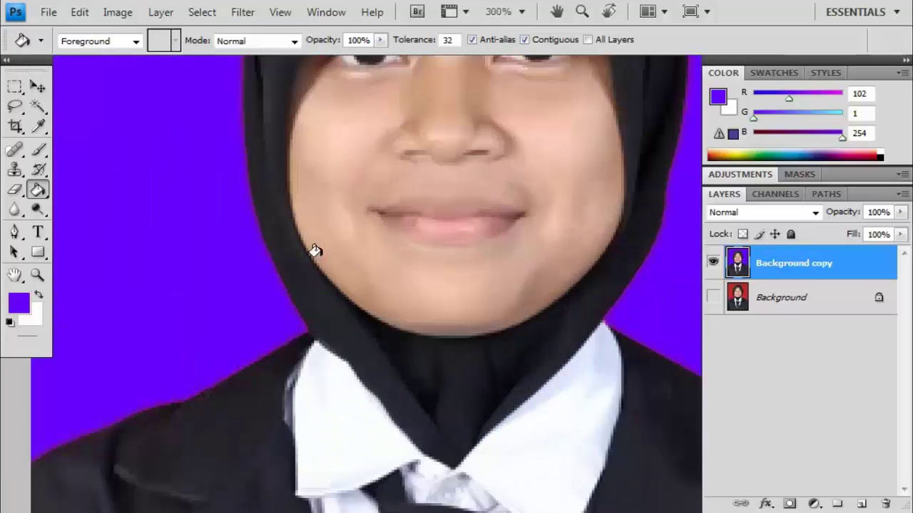
{"action": "key", "text": "e"}
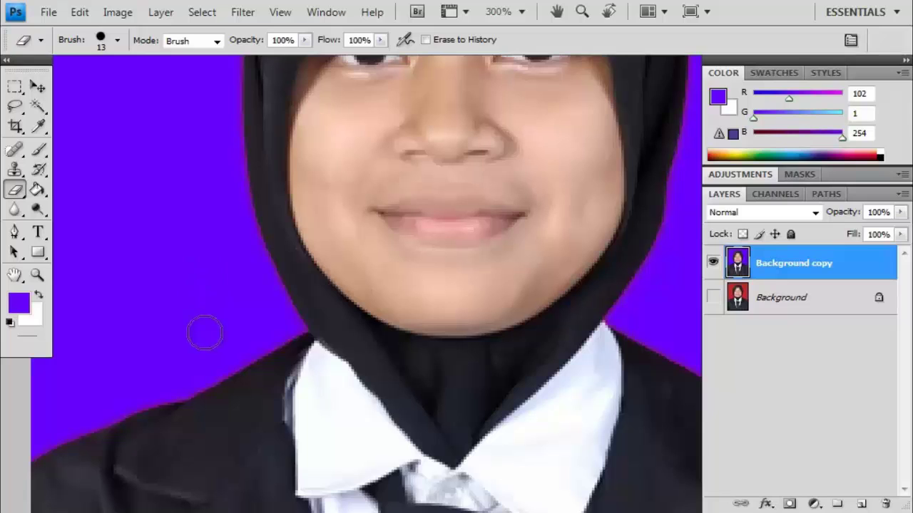
{"action": "left_click_drag", "start_coordinate": [207, 309], "coordinate": [380, 271]}
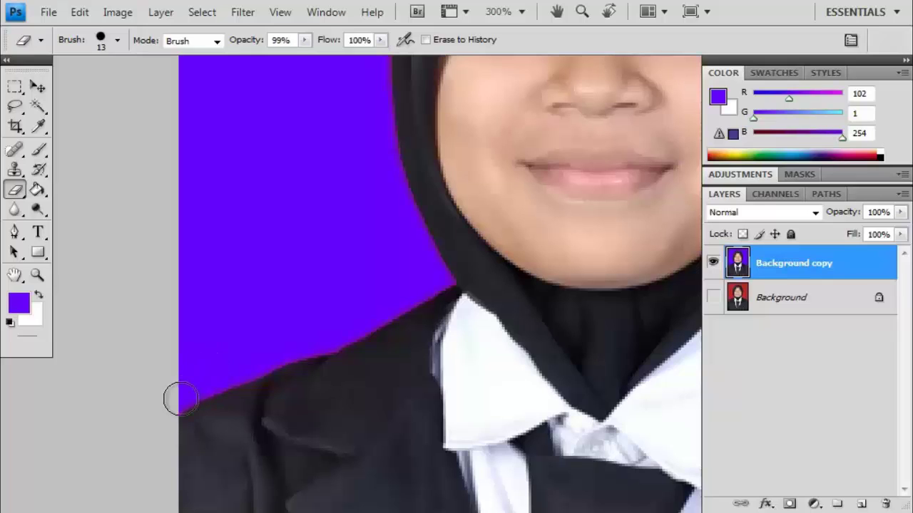
{"action": "left_click", "coordinate": [189, 393]}
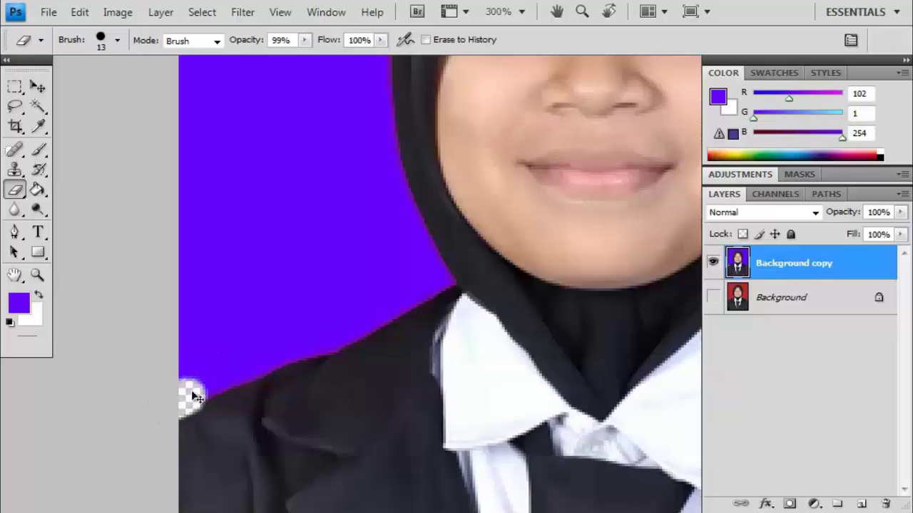
{"action": "key", "text": "ctrl+z"}
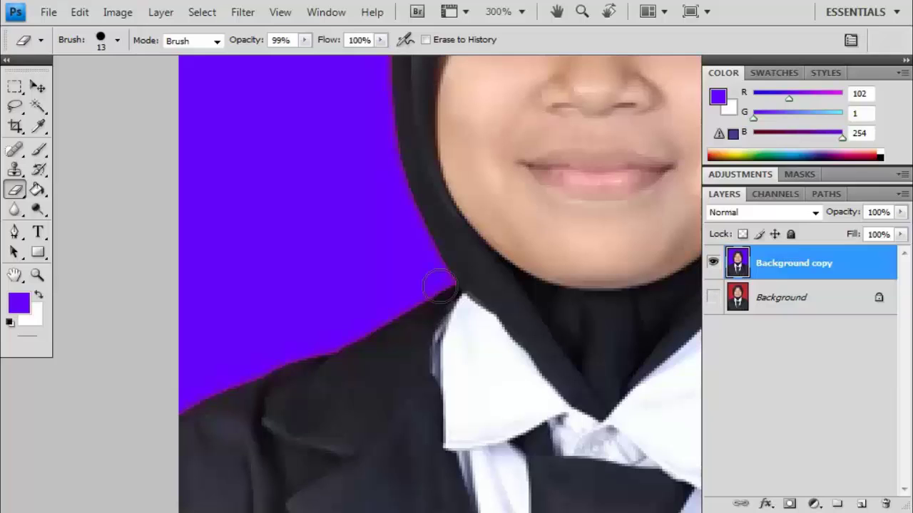
- Paint over the red fringe along the shoulder and hijab with the Brush, setting its hardness to 100% and its size to 8
{"action": "left_click", "coordinate": [39, 150]}
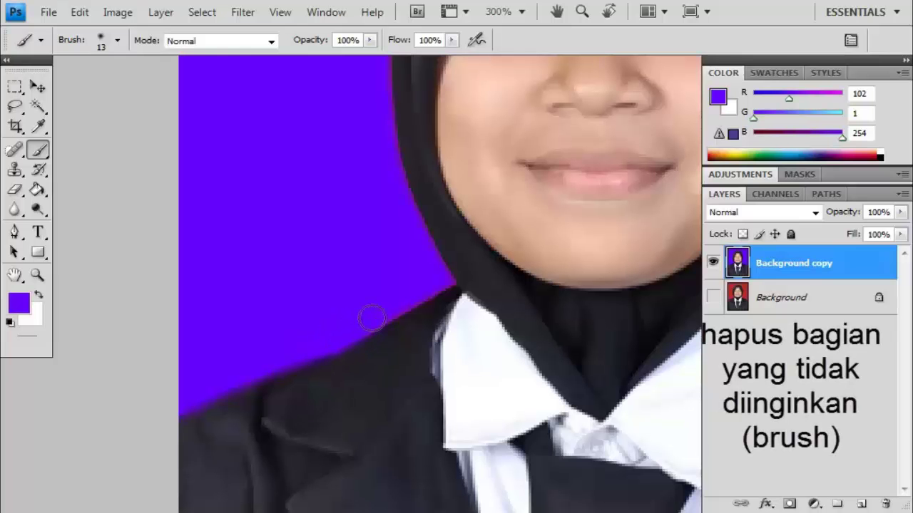
{"action": "right_click", "coordinate": [437, 286]}
{"action": "left_click_drag", "start_coordinate": [613, 316], "coordinate": [541, 319]}
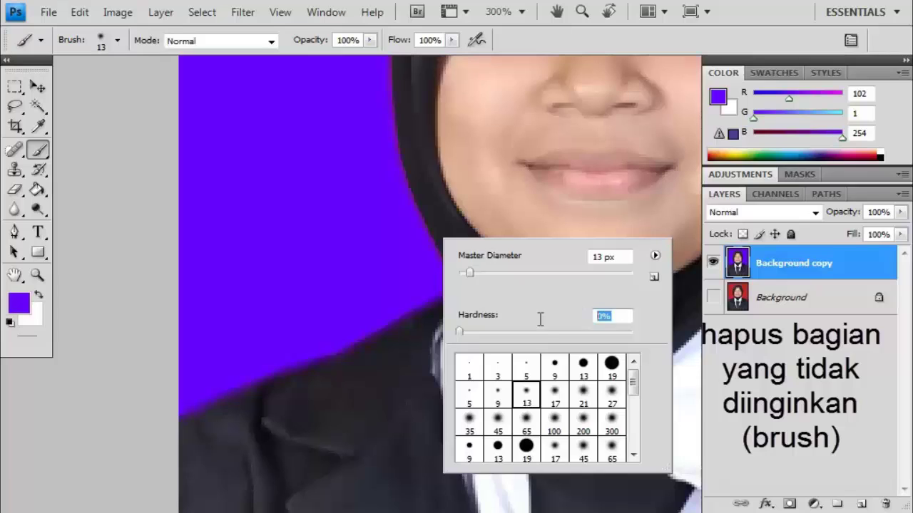
{"action": "type", "text": "100"}
{"action": "key", "text": "Return"}
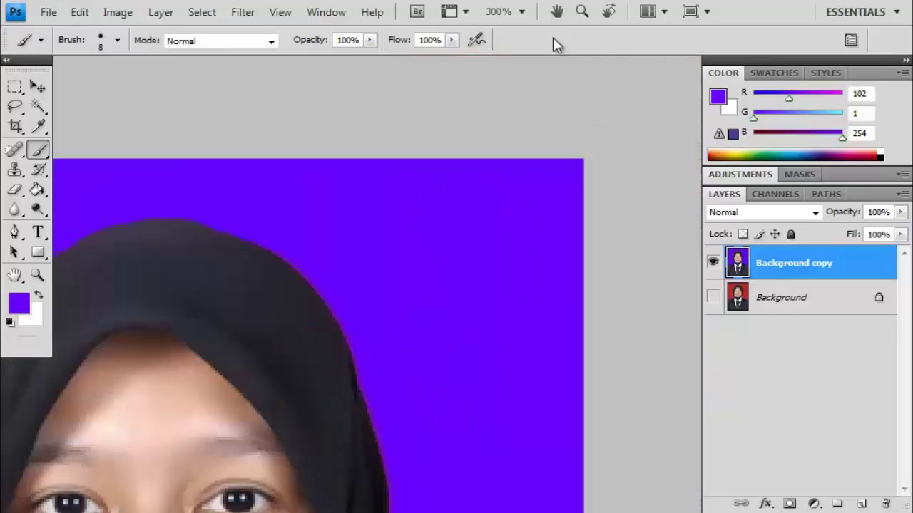
- Use the History to step back the last two brush strokes
{"action": "left_click", "coordinate": [326, 12]}
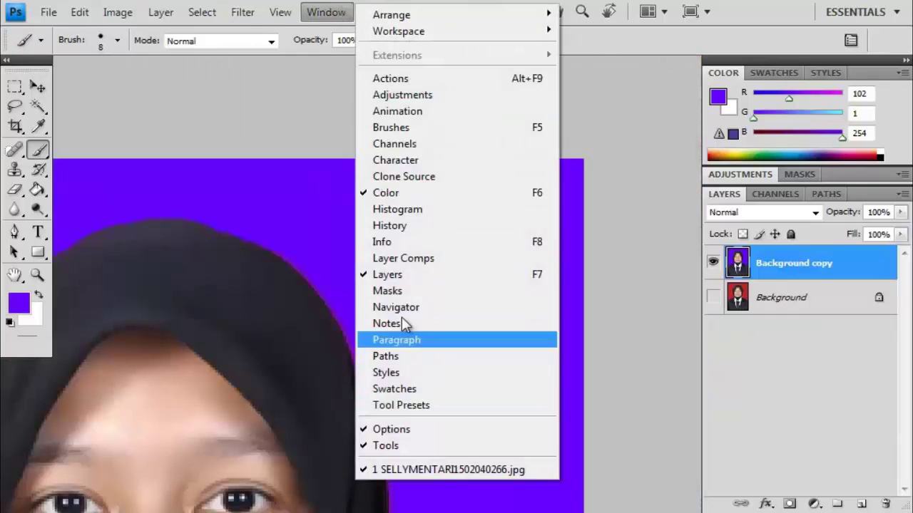
{"action": "left_click", "coordinate": [409, 228]}
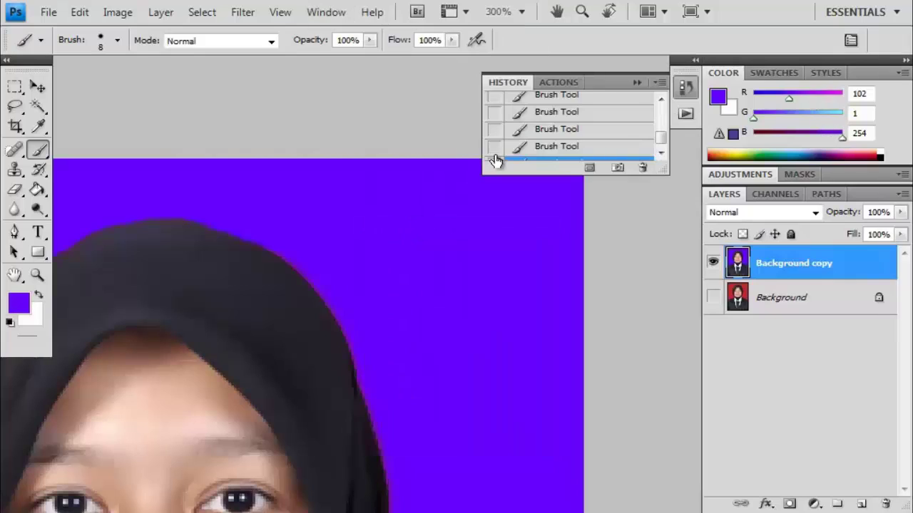
{"action": "left_click", "coordinate": [603, 146]}
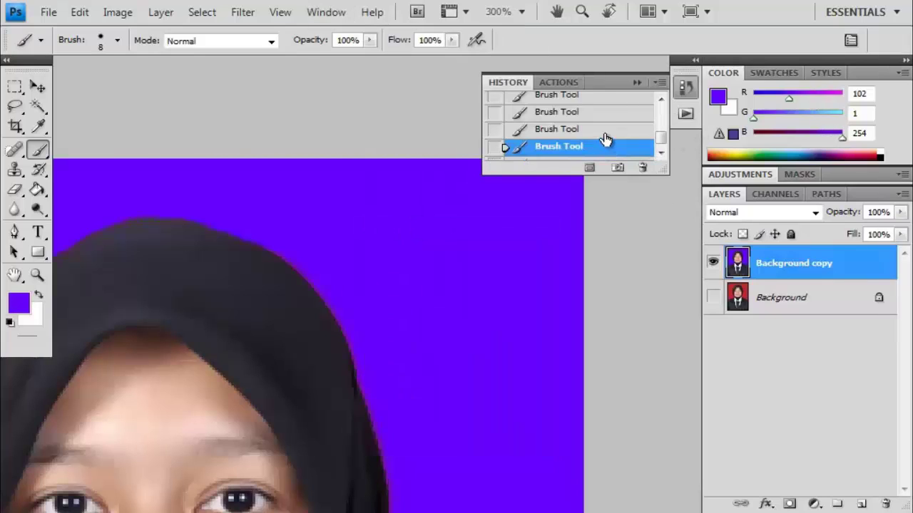
{"action": "left_click", "coordinate": [603, 133]}
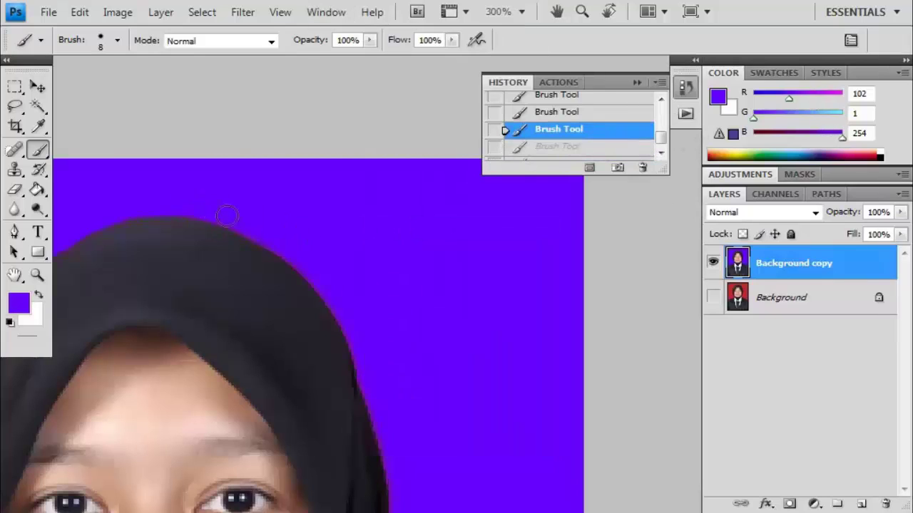
- Paint the backdrop colour over the red fringe along the right side of the hijab and the right shoulder
{"action": "mouse_move", "coordinate": [254, 227]}
{"action": "left_mouse_down"}
{"action": "mouse_move", "coordinate": [287, 238]}
{"action": "mouse_move", "coordinate": [326, 290]}
{"action": "left_mouse_up"}
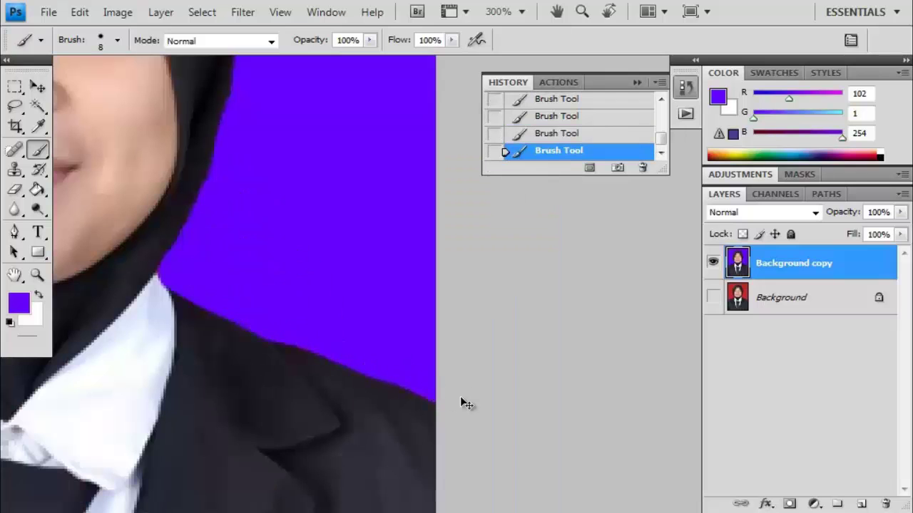
{"action": "key", "text": "ctrl+minus"}
{"action": "key", "text": "ctrl+minus"}
{"action": "key", "text": "ctrl+minus"}
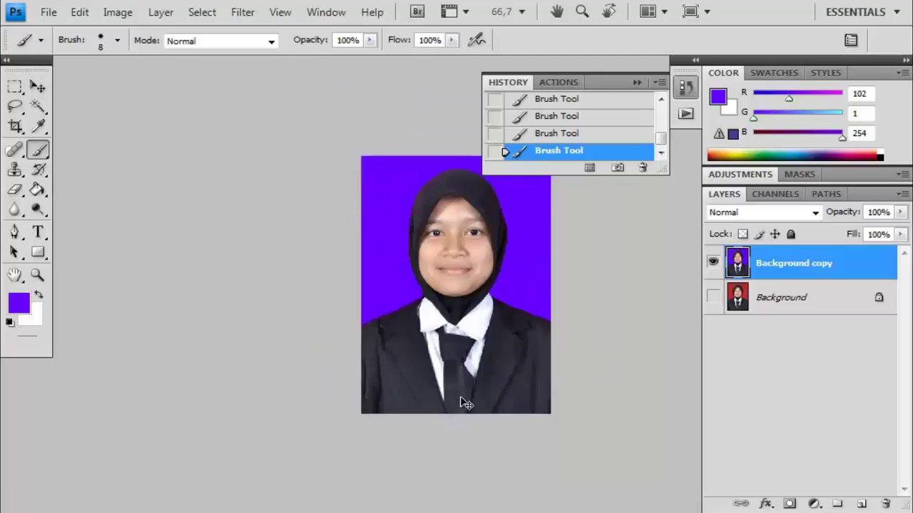
{"action": "key", "text": "ctrl+minus"}
- Smooth the hijab's right outline beside the face with further brush strokes in the backdrop colour
{"action": "key", "text": "ctrl+plus"}
{"action": "key", "text": "ctrl+plus"}
{"action": "key", "text": "ctrl+plus"}
{"action": "key", "text": "ctrl+plus"}
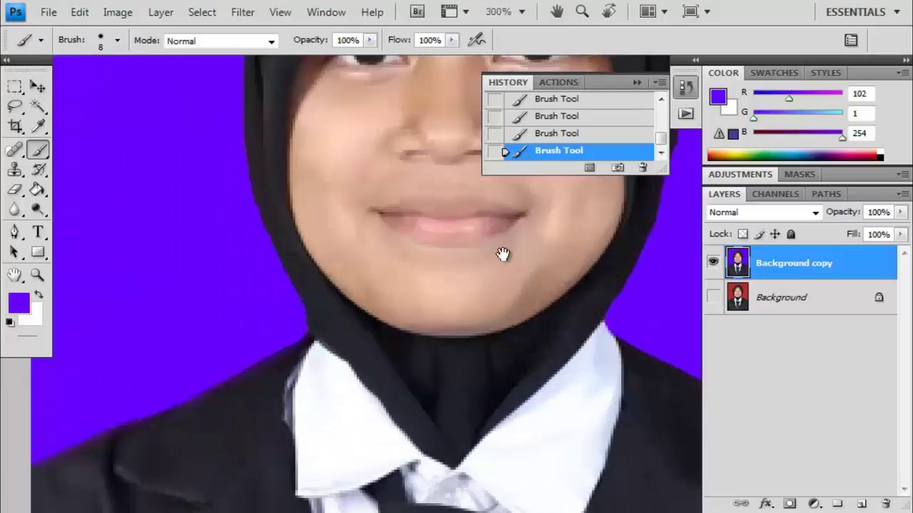
{"action": "mouse_move", "coordinate": [504, 255]}
{"action": "left_mouse_down"}
{"action": "mouse_move", "coordinate": [289, 419]}
{"action": "mouse_move", "coordinate": [264, 503]}
{"action": "mouse_move", "coordinate": [249, 506]}
{"action": "left_mouse_up"}
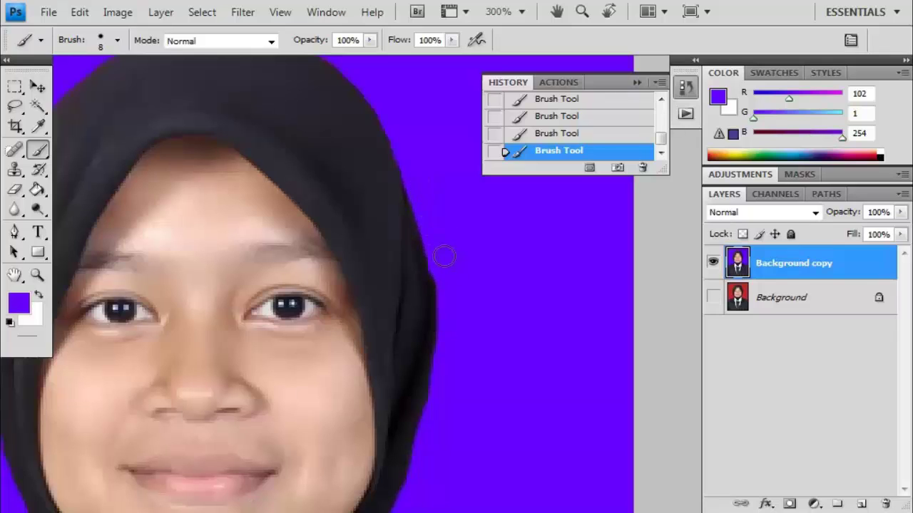
{"action": "left_click_drag", "start_coordinate": [440, 261], "coordinate": [431, 431]}
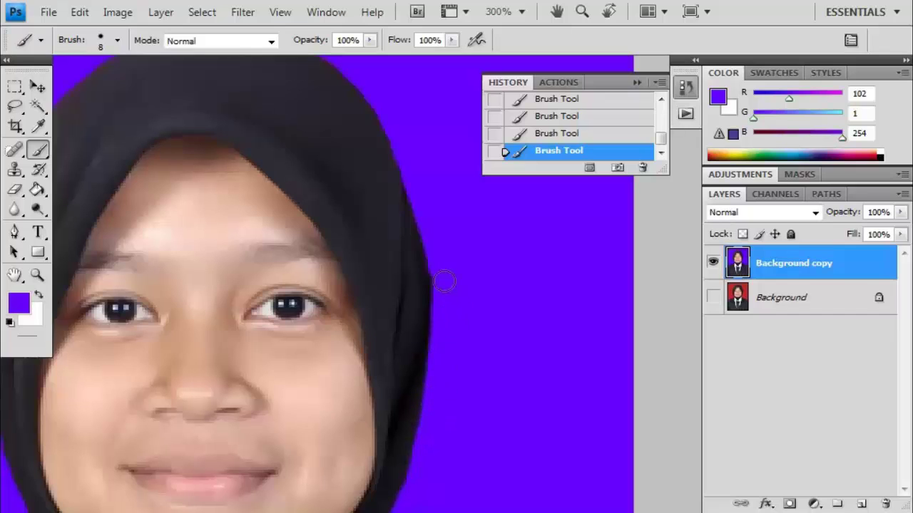
{"action": "left_click_drag", "start_coordinate": [440, 259], "coordinate": [442, 315]}
{"action": "left_click_drag", "start_coordinate": [420, 405], "coordinate": [407, 262]}
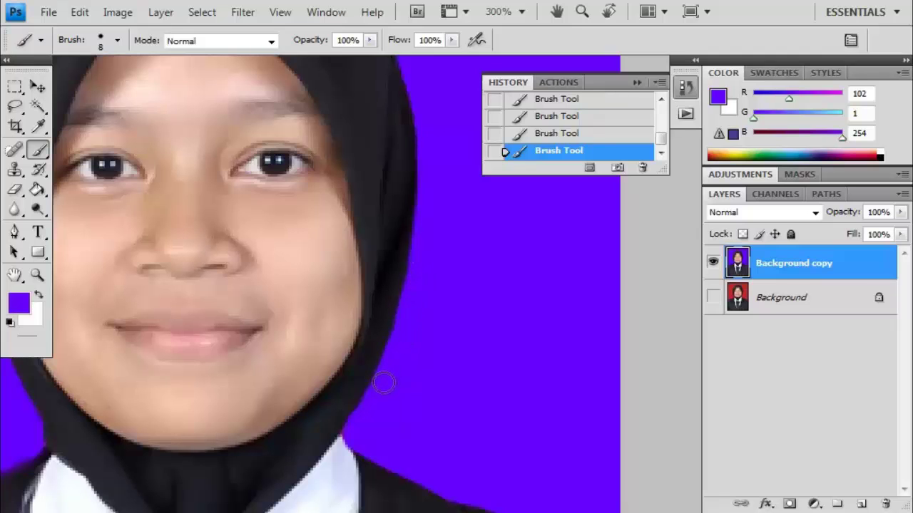
{"action": "key", "text": "ctrl+1"}
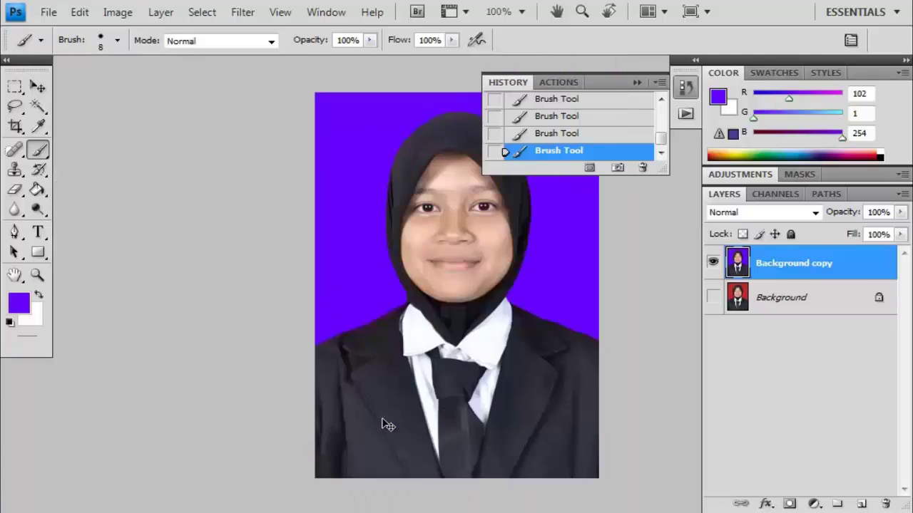
- Convert the retouched portrait layer to black and white with Desaturate
{"action": "key", "text": "ctrl+minus"}
{"action": "key", "text": "ctrl+minus"}
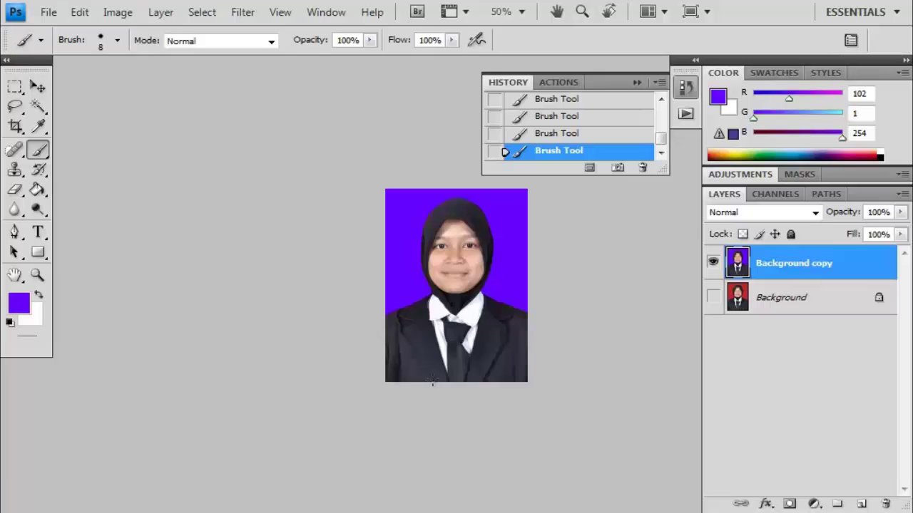
{"action": "key", "text": "v"}
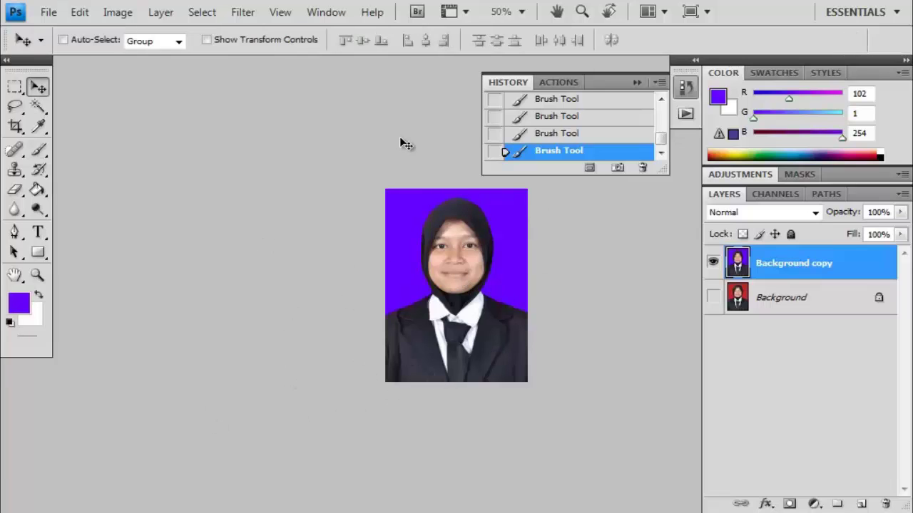
{"action": "left_click", "coordinate": [117, 12]}
{"action": "mouse_move", "coordinate": [143, 57]}
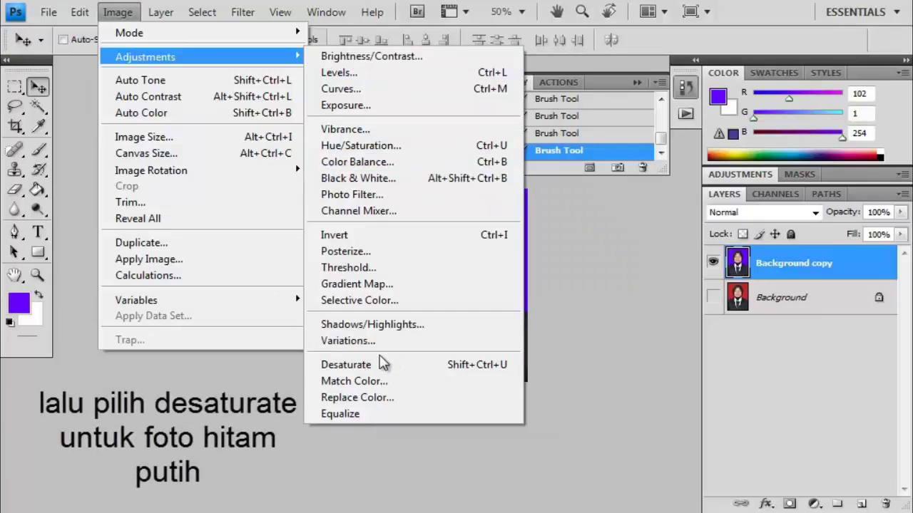
{"action": "left_click", "coordinate": [379, 364]}
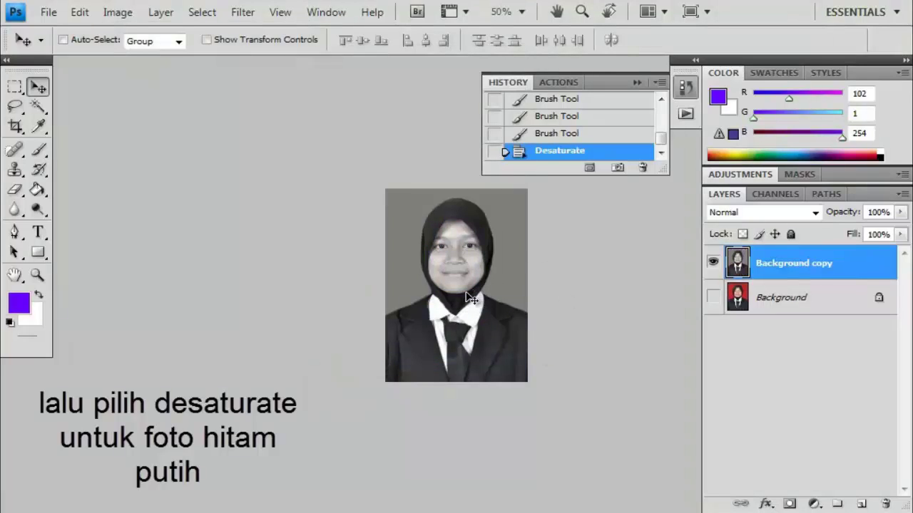
- Adjust the portrait's lighting with Levels, setting the black input level to 11 and the white input level to 253
{"action": "left_click", "coordinate": [118, 12]}
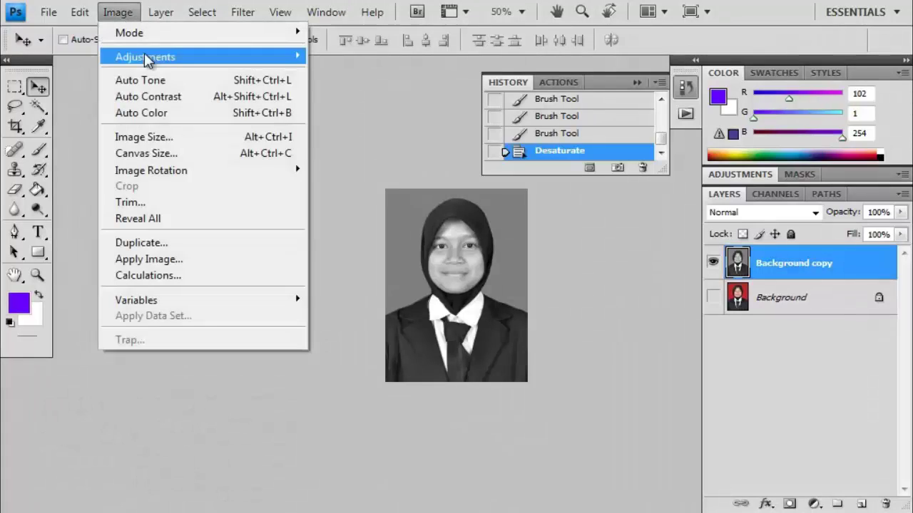
{"action": "mouse_move", "coordinate": [218, 63]}
{"action": "left_click", "coordinate": [330, 72]}
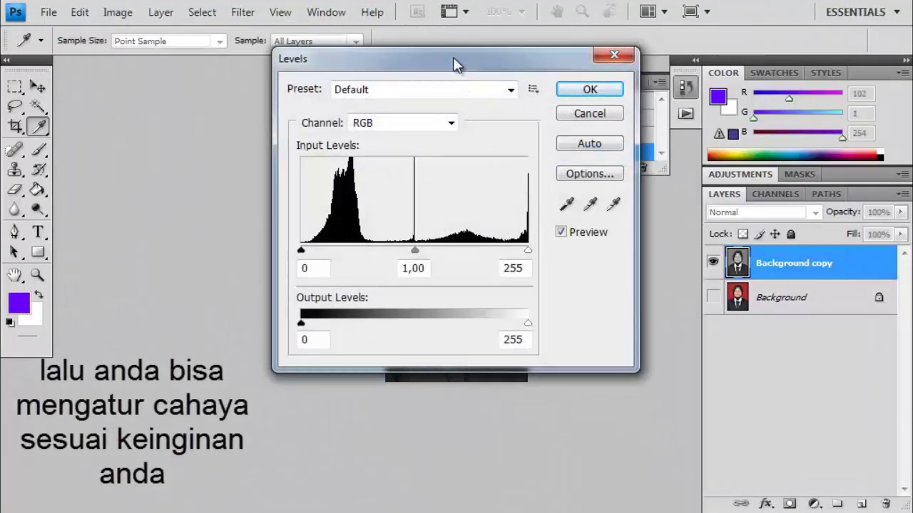
{"action": "left_click_drag", "start_coordinate": [454, 58], "coordinate": [745, 70]}
{"action": "left_click_drag", "start_coordinate": [596, 268], "coordinate": [602, 270]}
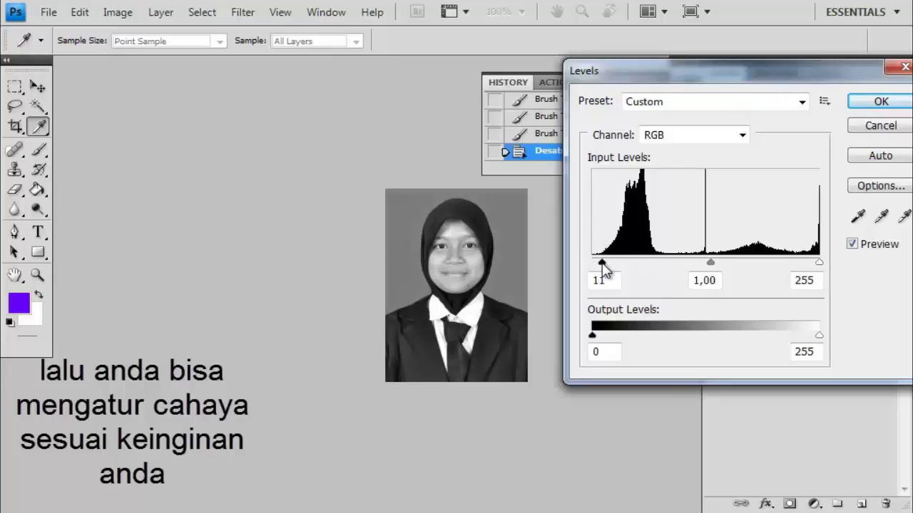
{"action": "left_click_drag", "start_coordinate": [708, 265], "coordinate": [709, 264]}
{"action": "left_click_drag", "start_coordinate": [818, 263], "coordinate": [818, 268]}
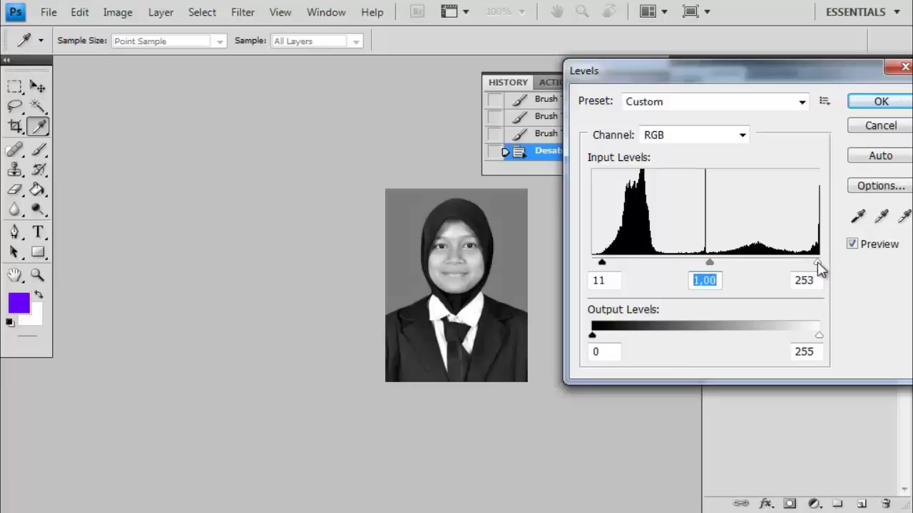
{"action": "left_click", "coordinate": [882, 102]}
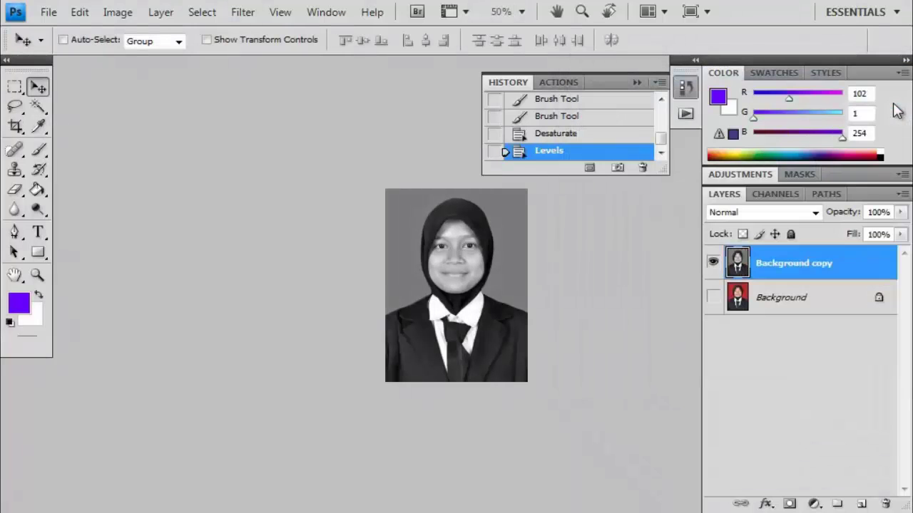
- Try a Curves adjustment with slightly raised midtones and a shadow point at input 62, output 58, and step back to the Levels state
{"action": "left_click", "coordinate": [116, 12]}
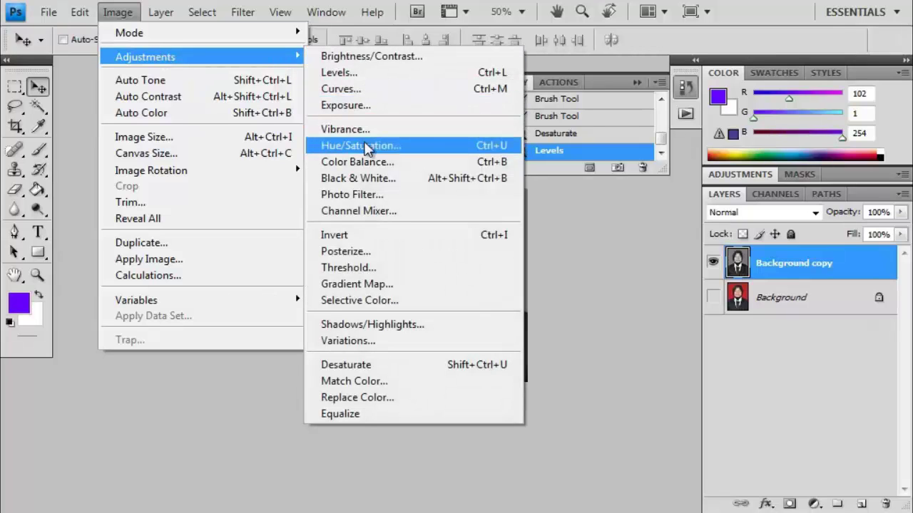
{"action": "left_click", "coordinate": [365, 93]}
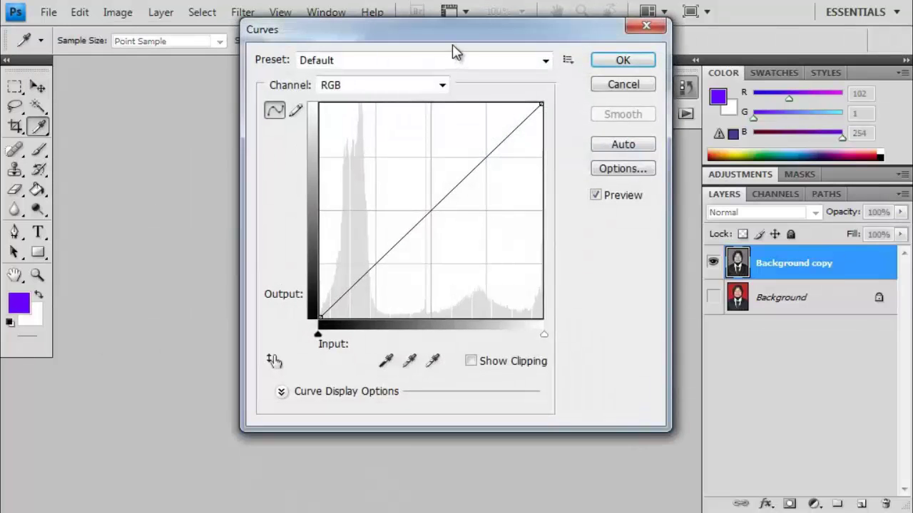
{"action": "left_click_drag", "start_coordinate": [450, 39], "coordinate": [775, 49]}
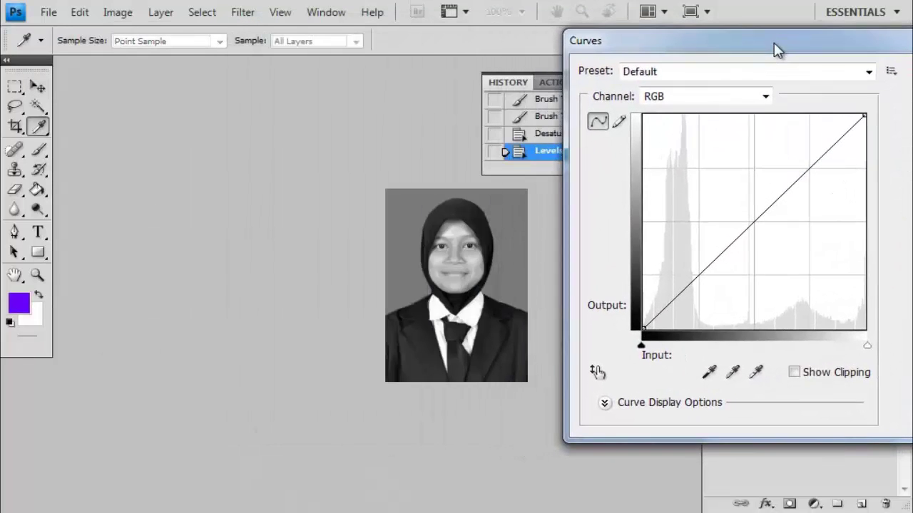
{"action": "left_click_drag", "start_coordinate": [745, 231], "coordinate": [740, 229]}
{"action": "left_click", "coordinate": [697, 281]}
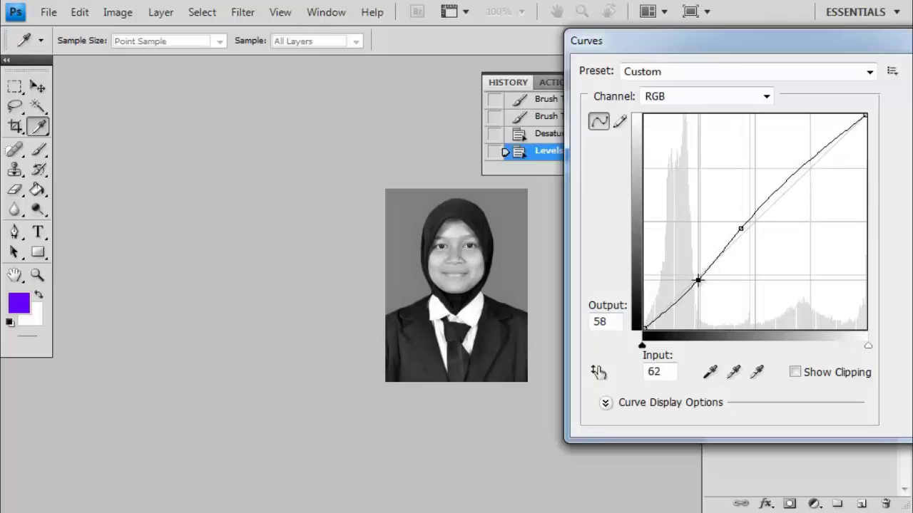
{"action": "left_click_drag", "start_coordinate": [741, 230], "coordinate": [740, 228]}
{"action": "key", "text": "Return"}
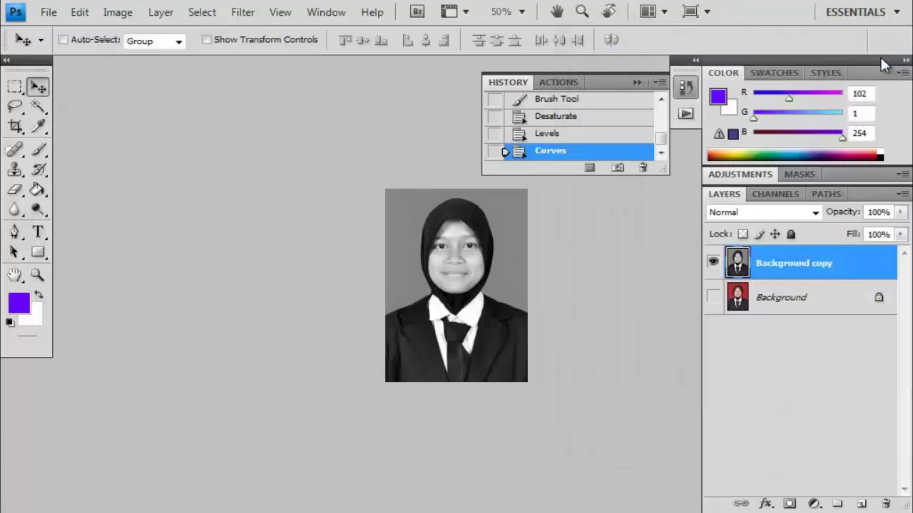
{"action": "left_click", "coordinate": [550, 136]}
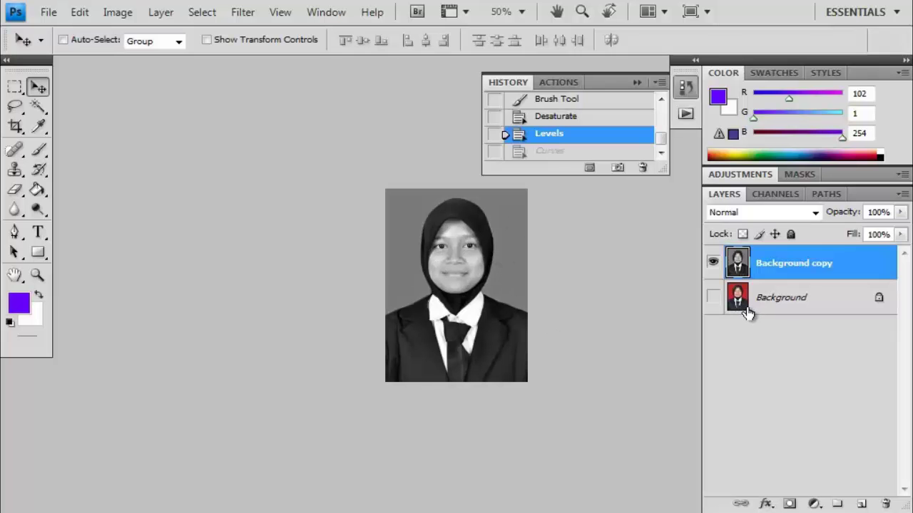
- Show the original Background layer, select both layers and flatten the image
{"action": "left_click", "coordinate": [713, 298]}
{"action": "left_click", "coordinate": [827, 301], "text": "shift"}
{"action": "right_click", "coordinate": [828, 299]}
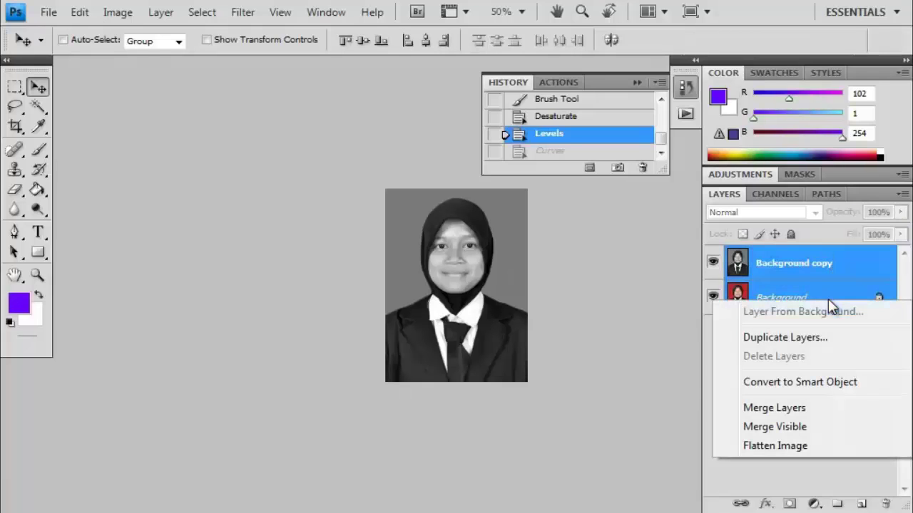
{"action": "left_click", "coordinate": [778, 448]}
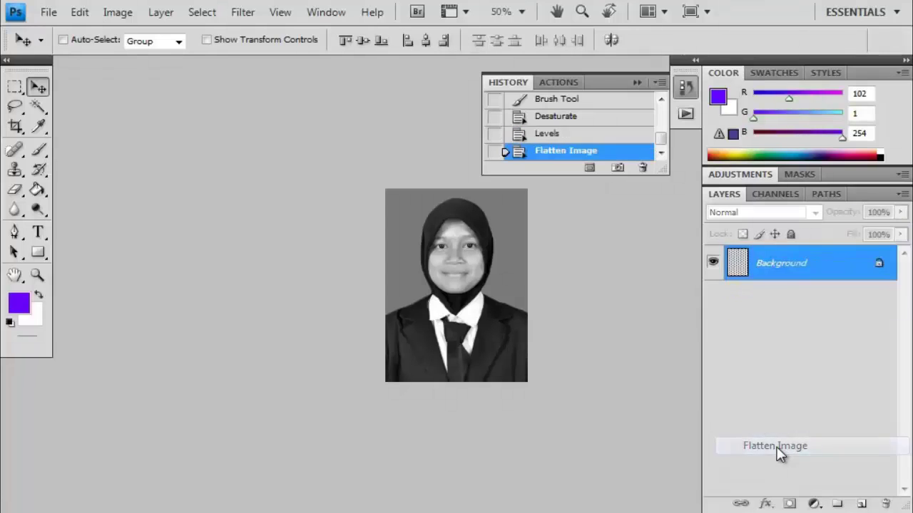
- Save the portrait as a separate JPEG in Downloads, adding HITAM PUTIH to the existing file name, at quality 12 with the Baseline ("Standard") format
{"action": "left_click", "coordinate": [47, 11]}
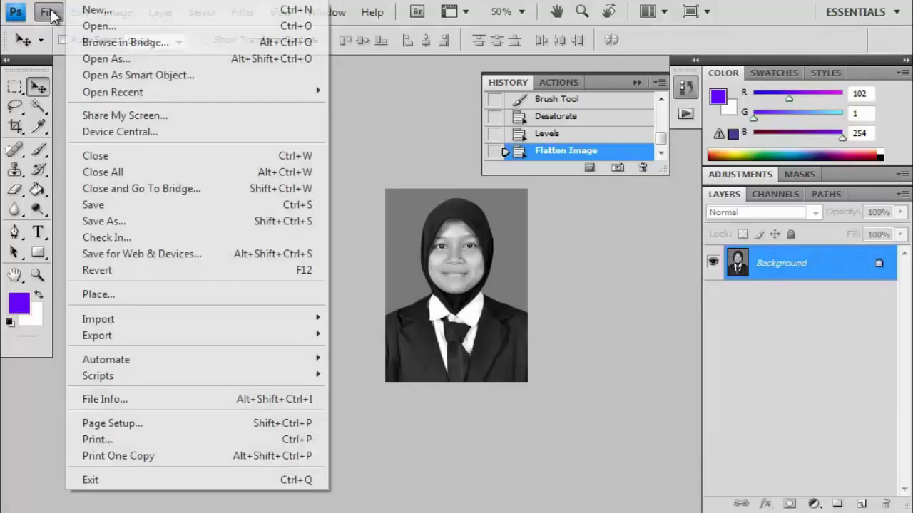
{"action": "left_click", "coordinate": [109, 220]}
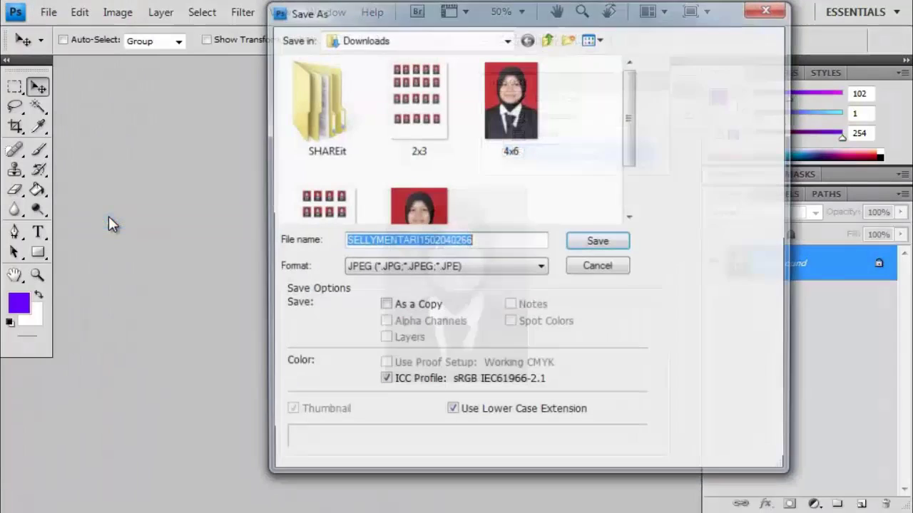
{"action": "left_click", "coordinate": [512, 245]}
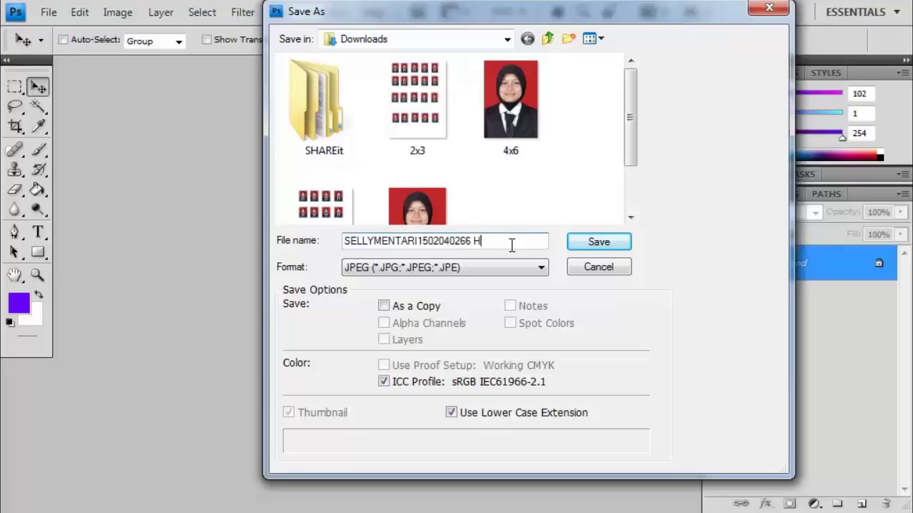
{"action": "type", "text": "HITAM PUTIH"}
{"action": "key", "text": "Return"}
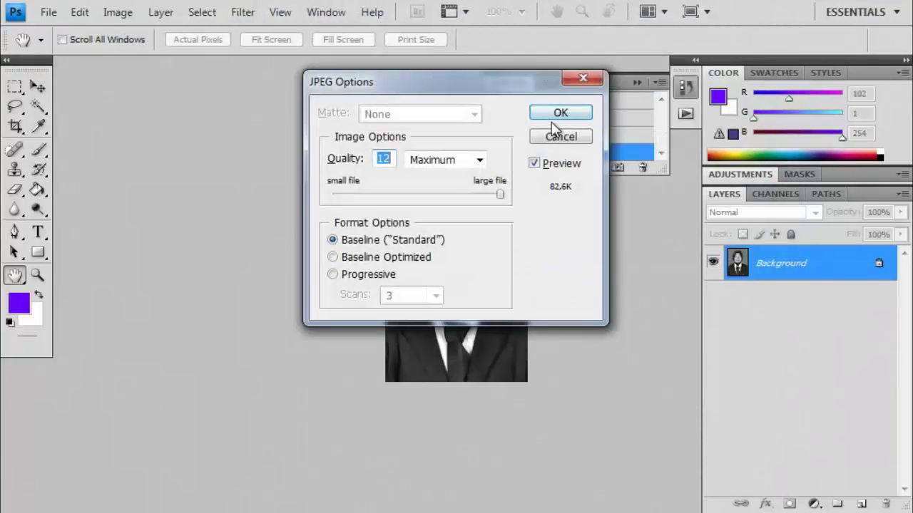
{"action": "left_click", "coordinate": [556, 115]}
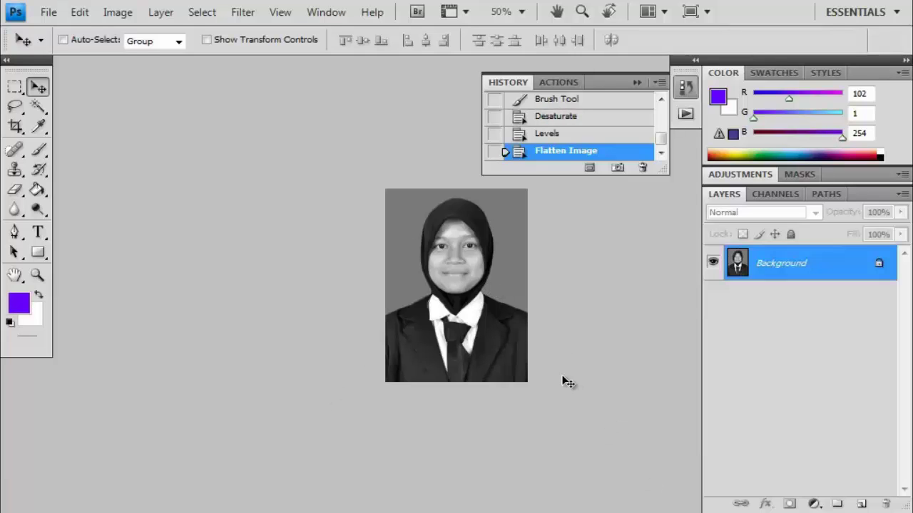
- Return the workspace to the standard screen mode
{"action": "key", "text": "f"}
{"action": "key", "text": "f"}
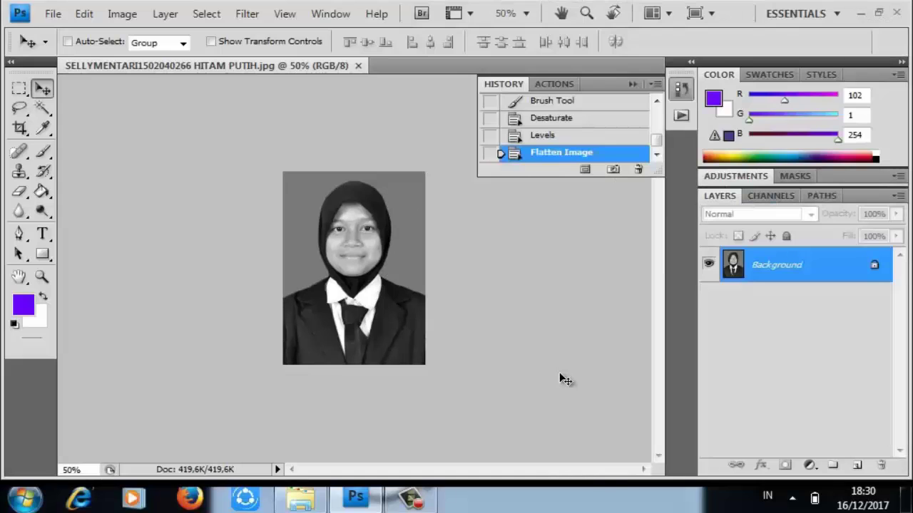